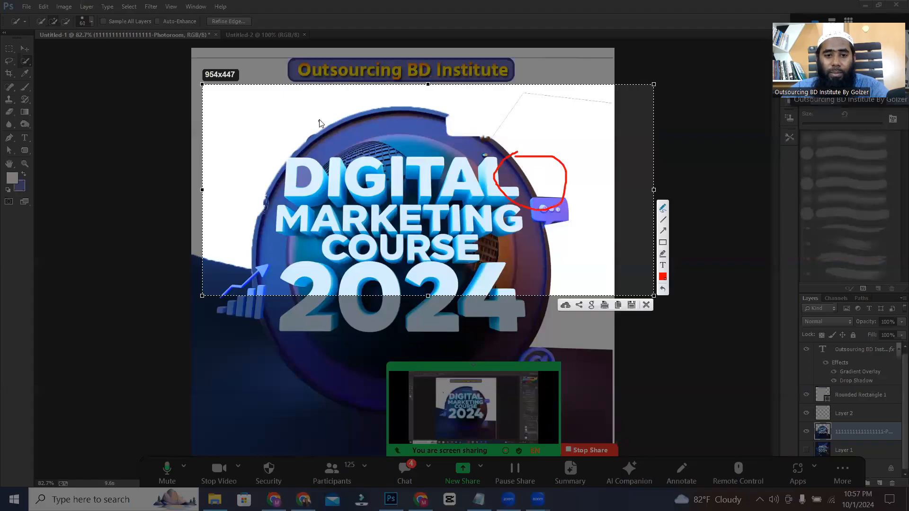
# Step: Circle the upper-left rim of the round artwork in red on the screen capture, and close the capture
pyautogui.moveTo(321, 112); pyautogui.dragTo(287, 143)
pyautogui.moveTo(309, 108); pyautogui.dragTo(309, 108)
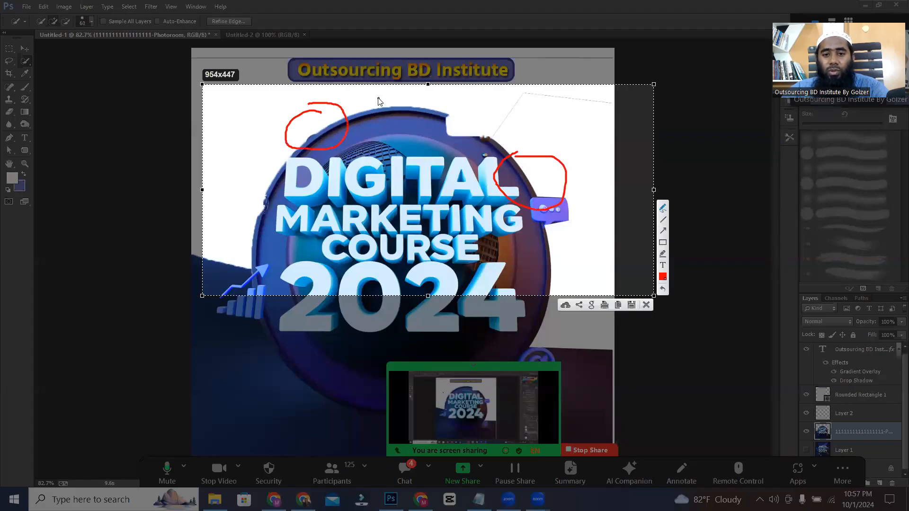
pyautogui.rightClick(378, 98)
pyautogui.click(405, 174)
pyautogui.scroll(5, 457, 134)
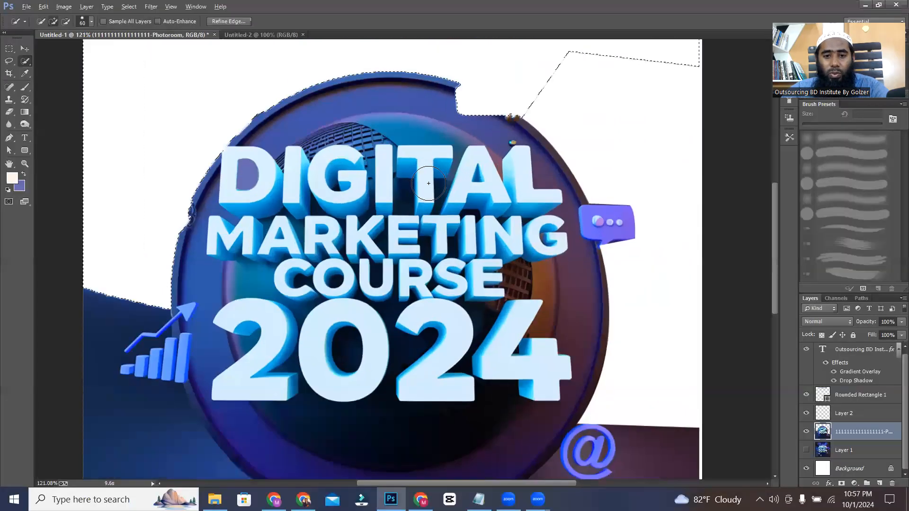
pyautogui.click(25, 49)
pyautogui.moveTo(543, 178); pyautogui.dragTo(489, 216)
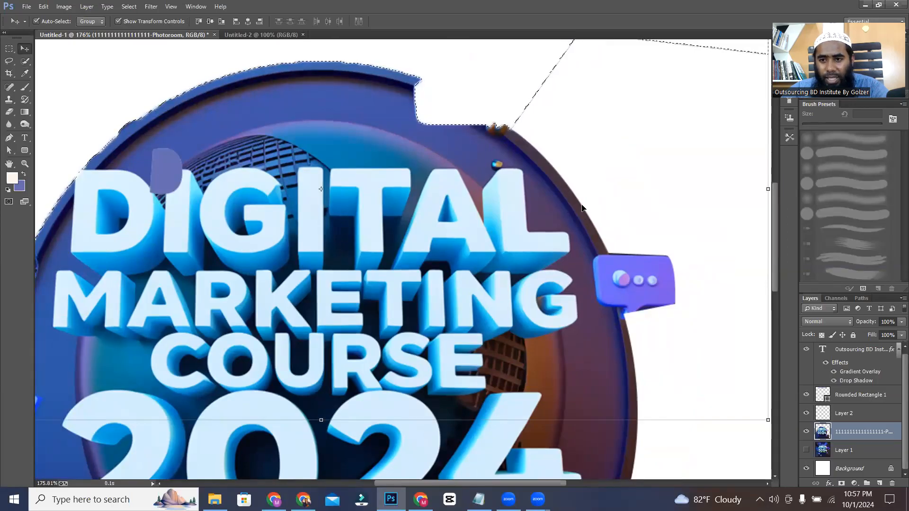
pyautogui.moveTo(295, 191); pyautogui.dragTo(413, 222)
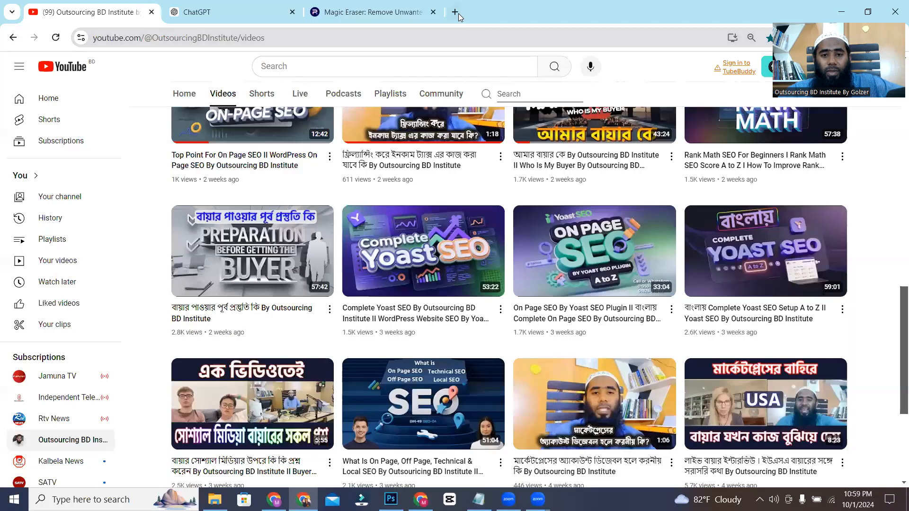
# Step: Search Google in a new Chrome tab for "white and black tee shirts" and open the "BLACK & WHITE - TWO PACK" image
pyautogui.click(462, 13)
pyautogui.write('white')
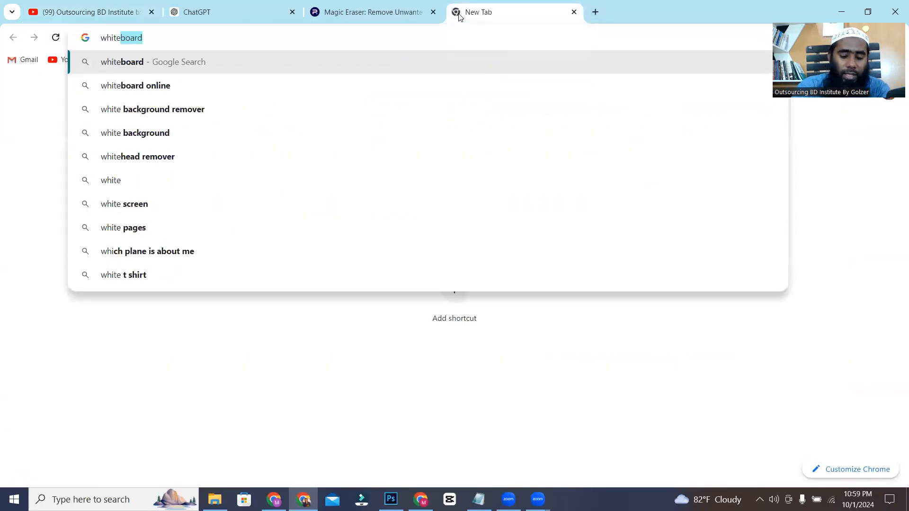
pyautogui.write(' and bla')
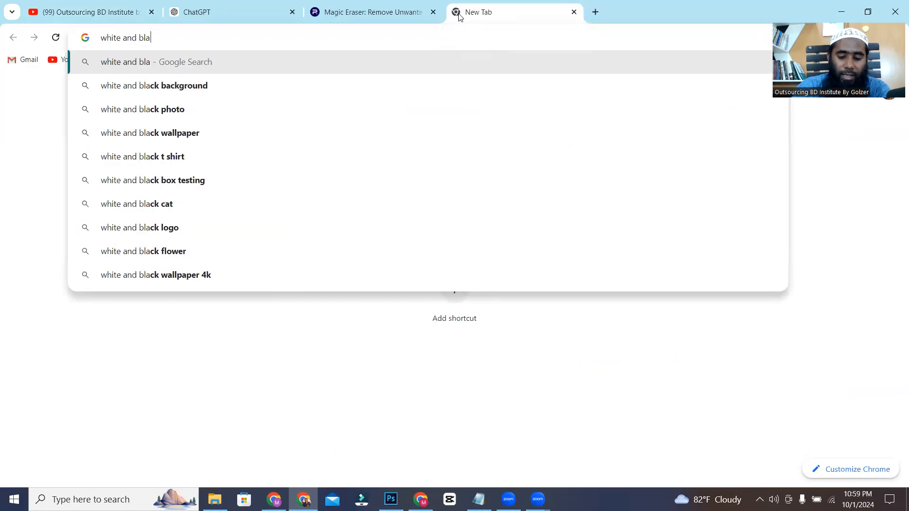
pyautogui.write('ck tee shirt')
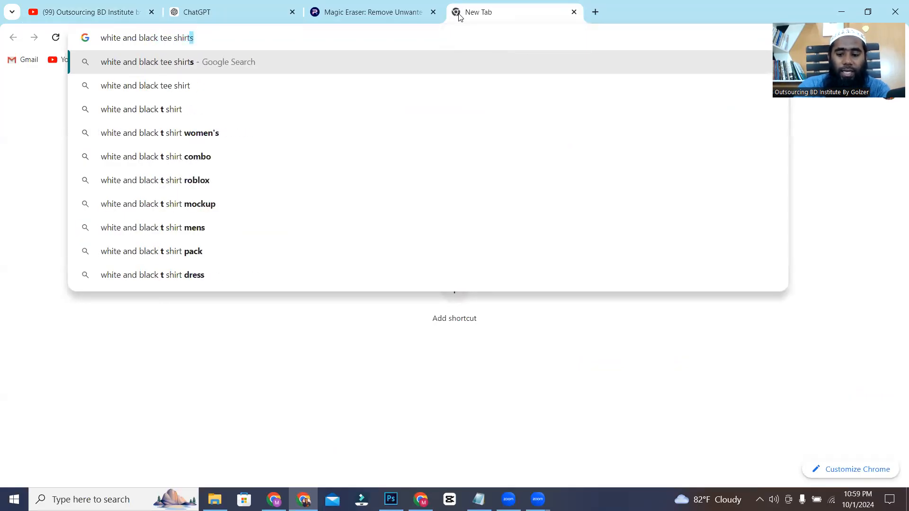
pyautogui.press('Return')
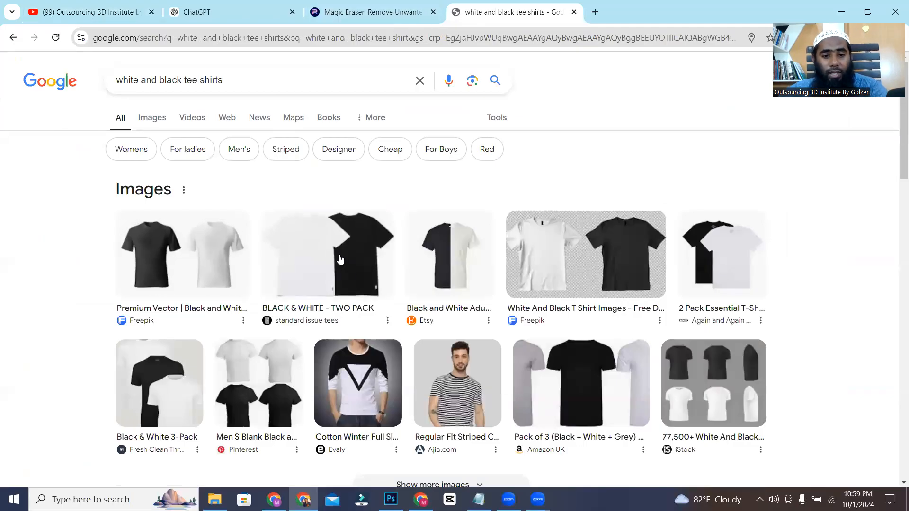
pyautogui.click(339, 259)
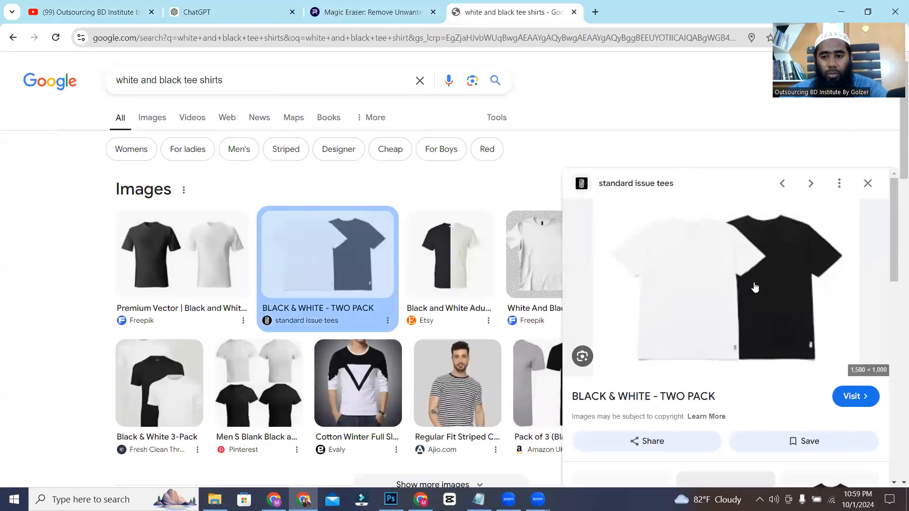
pyautogui.rightClick(718, 254)
pyautogui.click(760, 185)
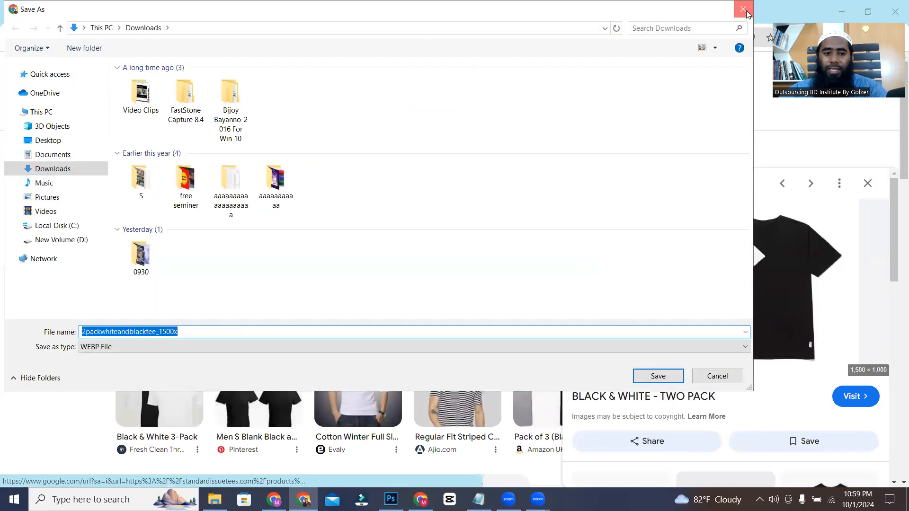
pyautogui.press('Return')
# Step: Copy the previewed two-pack T-shirt image and paste it into the blank Untitled-2 document in Photoshop
pyautogui.rightClick(758, 243)
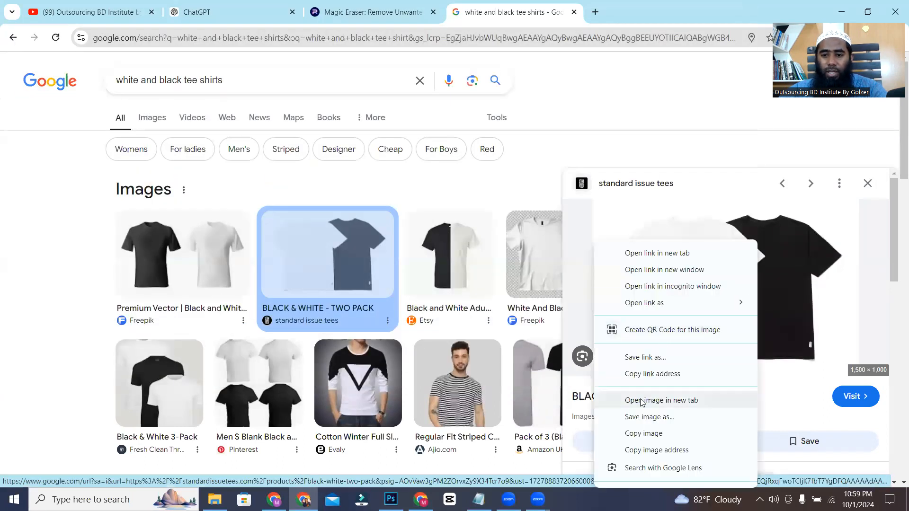
pyautogui.click(642, 433)
pyautogui.hotkey('alt', 'Tab')
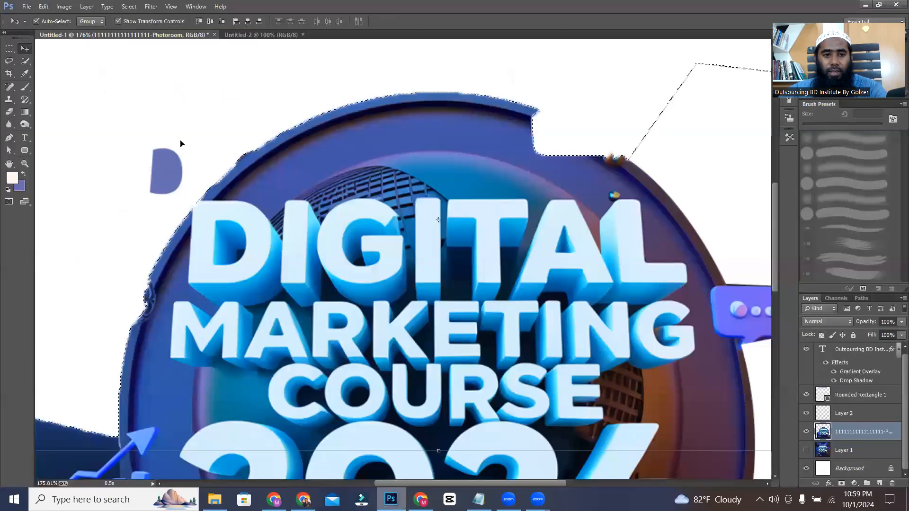
pyautogui.click(261, 35)
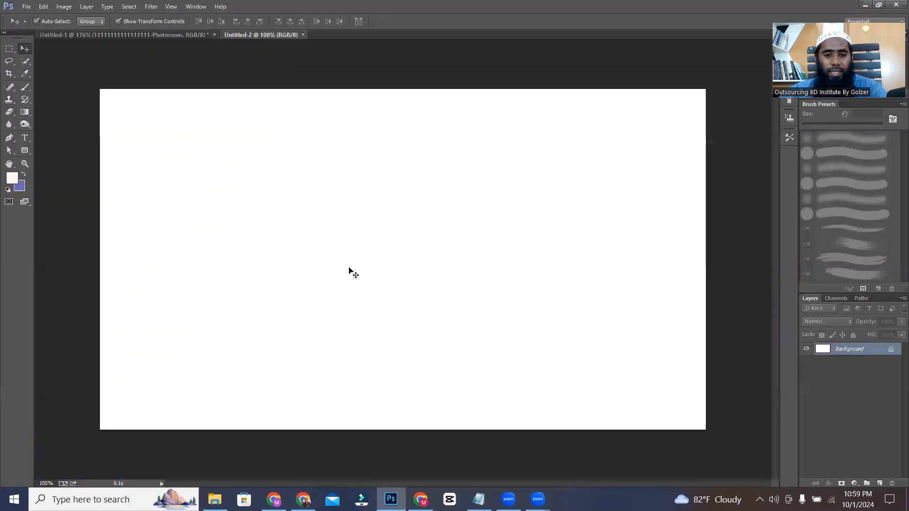
pyautogui.hotkey('ctrl', 'v')
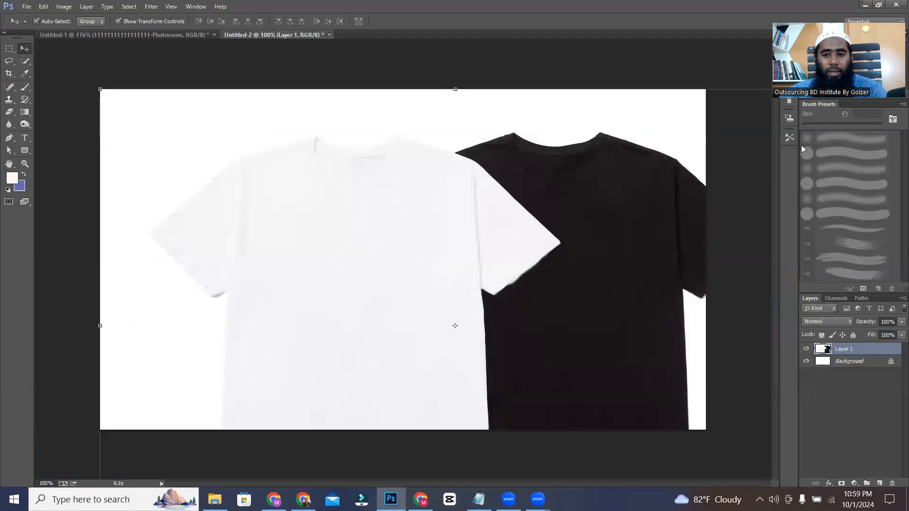
# Step: Scale the pasted T-shirt image down to about 72% from its lower-right corner and apply the transform
pyautogui.scroll(-5, 598, 203)
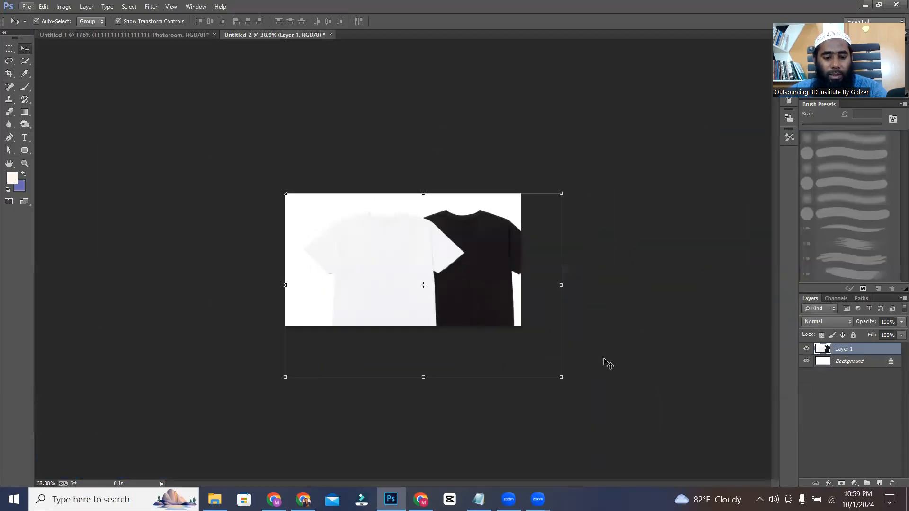
pyautogui.moveTo(561, 378); pyautogui.dragTo(493, 324)
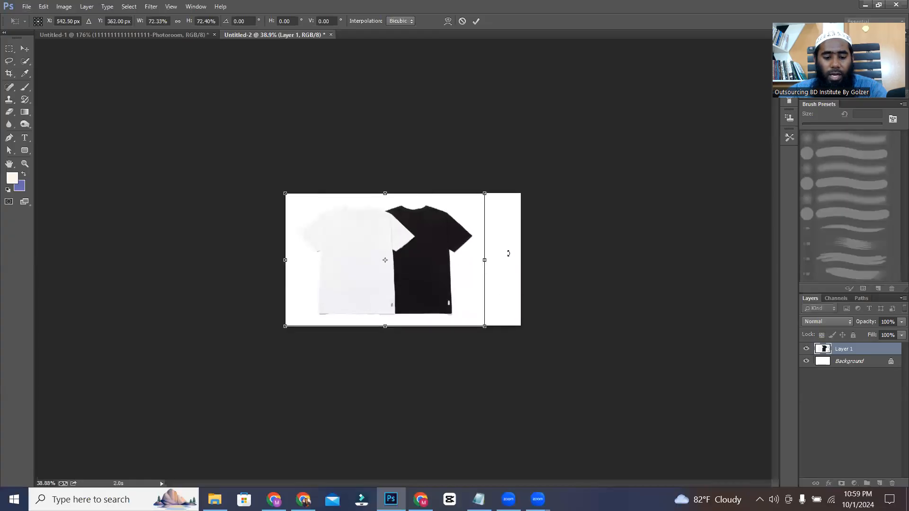
pyautogui.scroll(5, 598, 252)
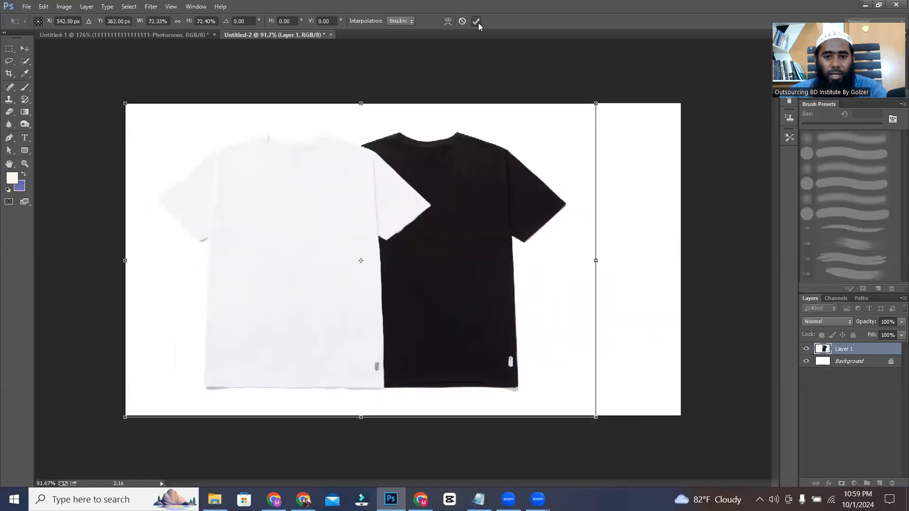
pyautogui.click(477, 22)
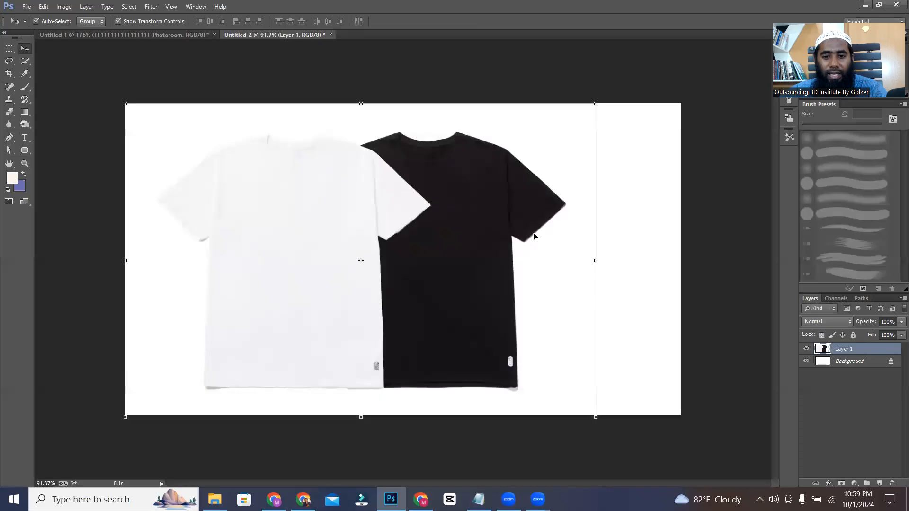
# Step: Select the black T-shirt with the Quick Selection tool, delete its pixels, and deselect
pyautogui.click(25, 61)
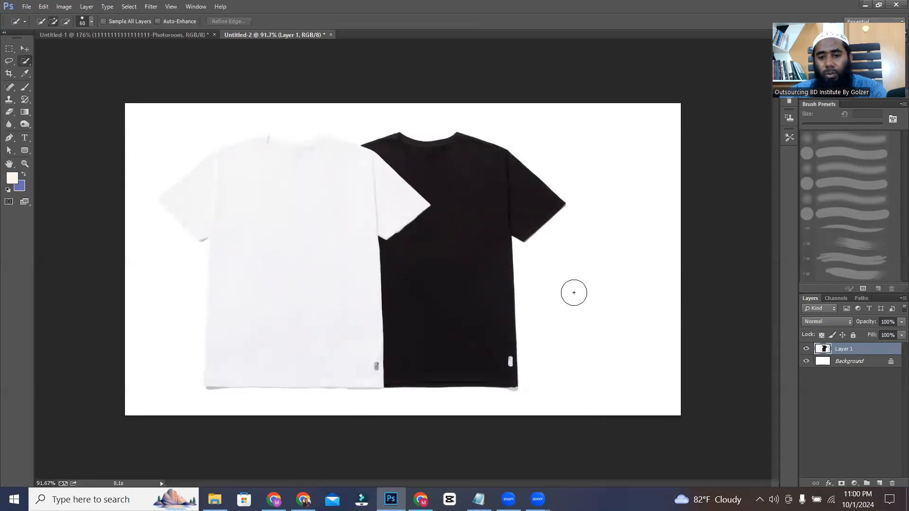
pyautogui.click(454, 268)
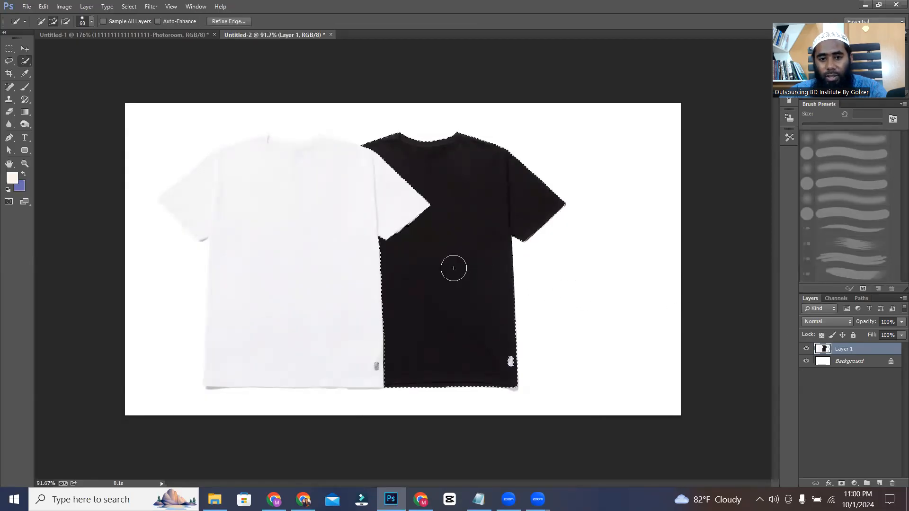
pyautogui.press('Delete')
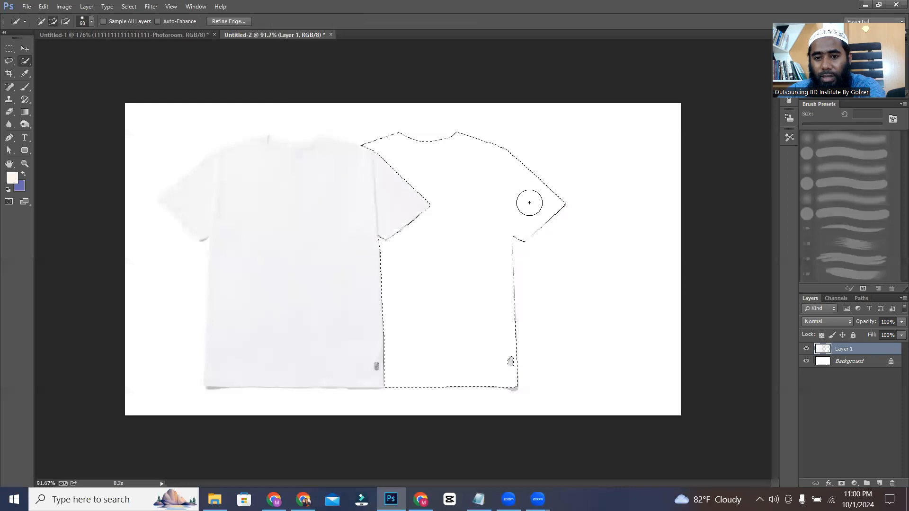
pyautogui.hotkey('ctrl', 'd')
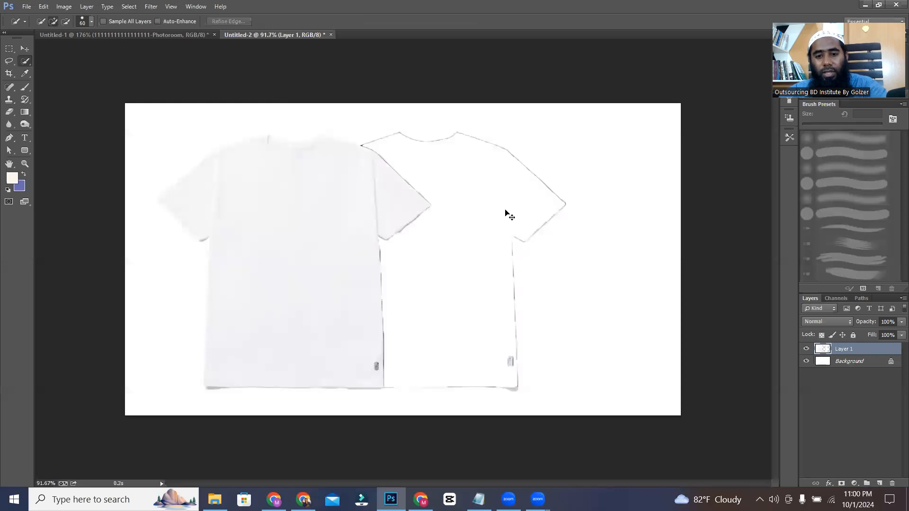
# Step: Draw a closed Pen path around the black T-shirt's leftover outline, convert it to a selection, delete the contents, and deselect
pyautogui.click(10, 139)
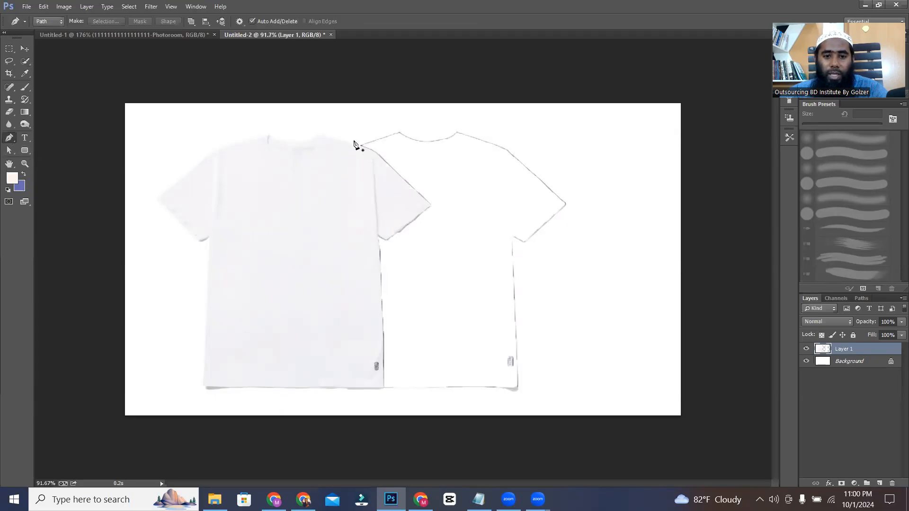
pyautogui.click(428, 206)
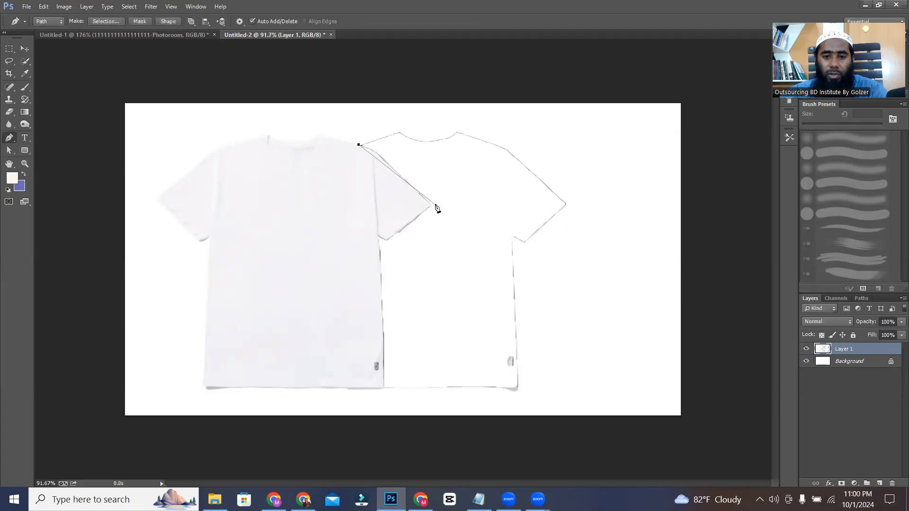
pyautogui.click(394, 406)
pyautogui.click(713, 415)
pyautogui.click(735, 58)
pyautogui.click(384, 63)
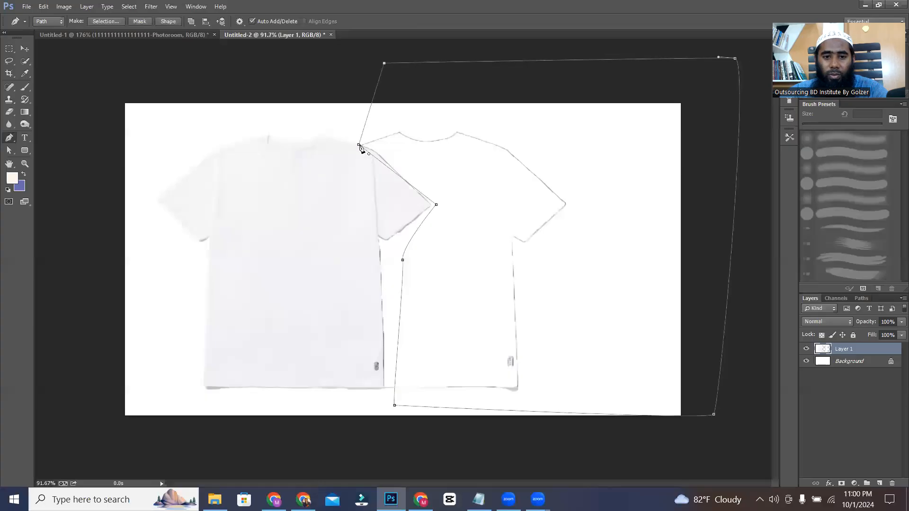
pyautogui.hotkey('ctrl', 'Return')
pyautogui.press('Delete')
pyautogui.hotkey('ctrl', 'd')
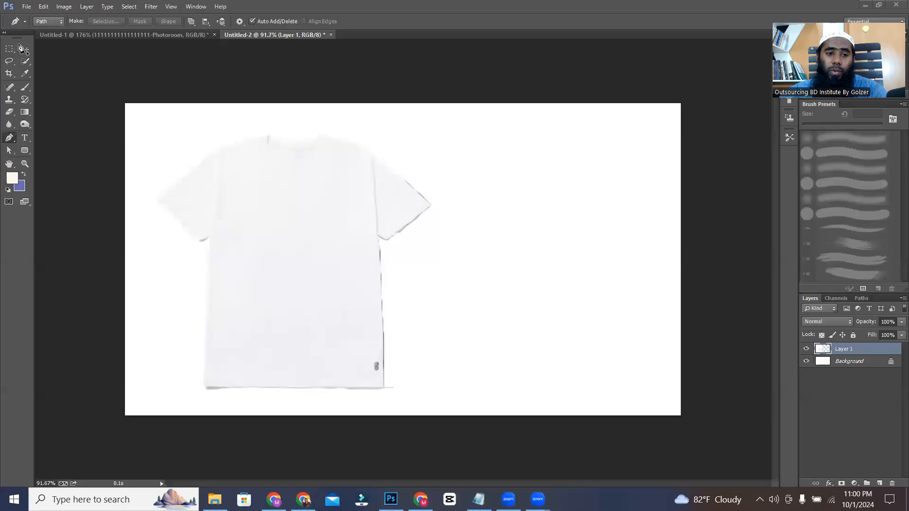
# Step: Undo the T-shirt edits back to the freshly pasted, unscaled image
pyautogui.click(24, 50)
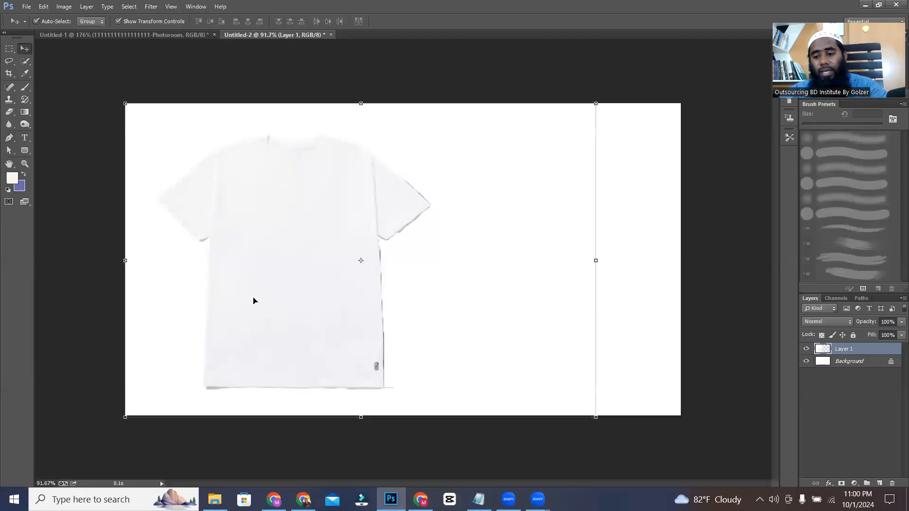
pyautogui.press('Delete')
pyautogui.hotkey('ctrl', 'z')
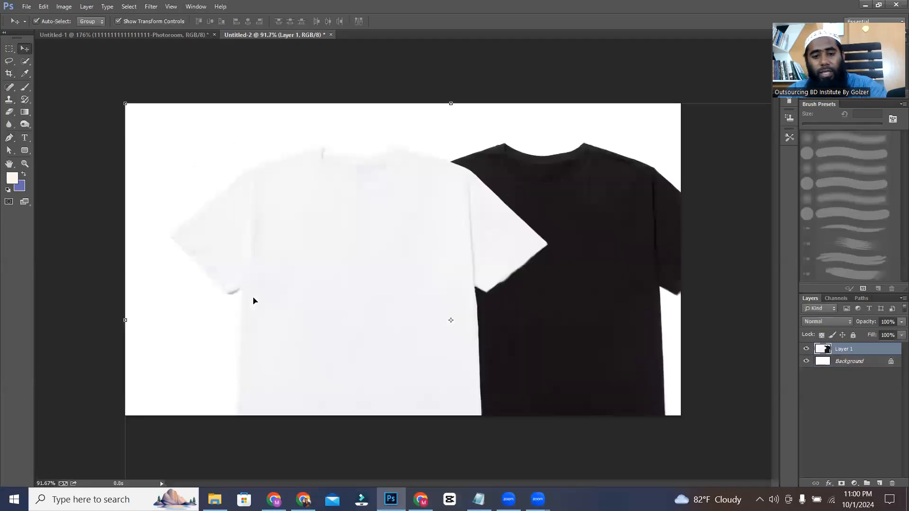
# Step: Scale the T-shirt image on Layer 1 down to about 75% from its lower-right corner and apply the transform
pyautogui.scroll(-2, 558, 301)
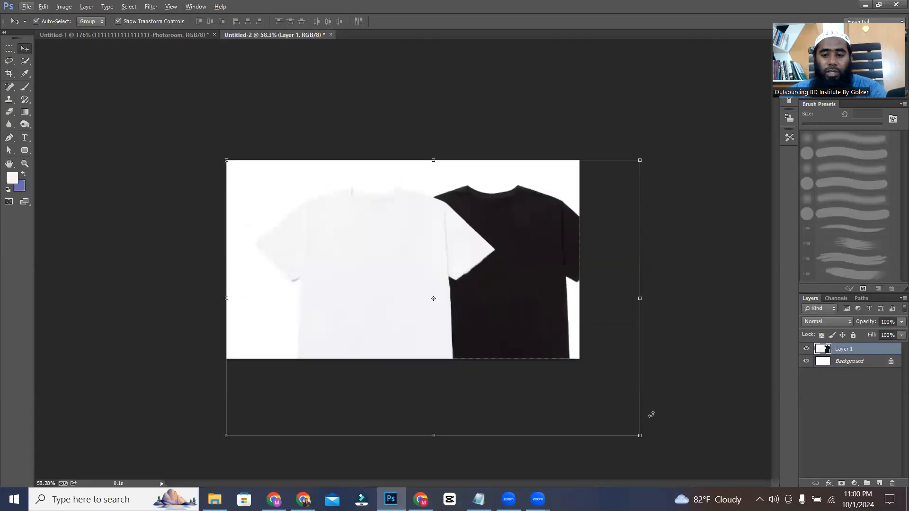
pyautogui.moveTo(641, 434); pyautogui.dragTo(549, 347)
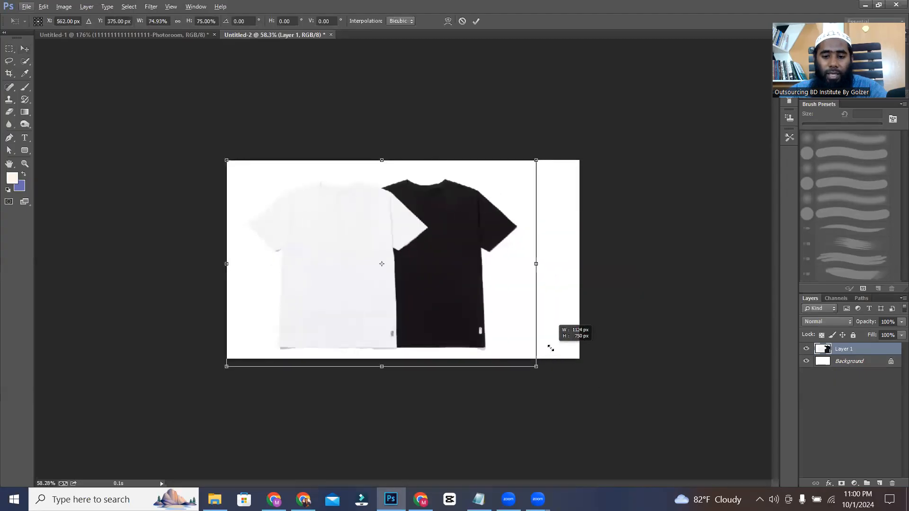
pyautogui.scroll(2, 686, 330)
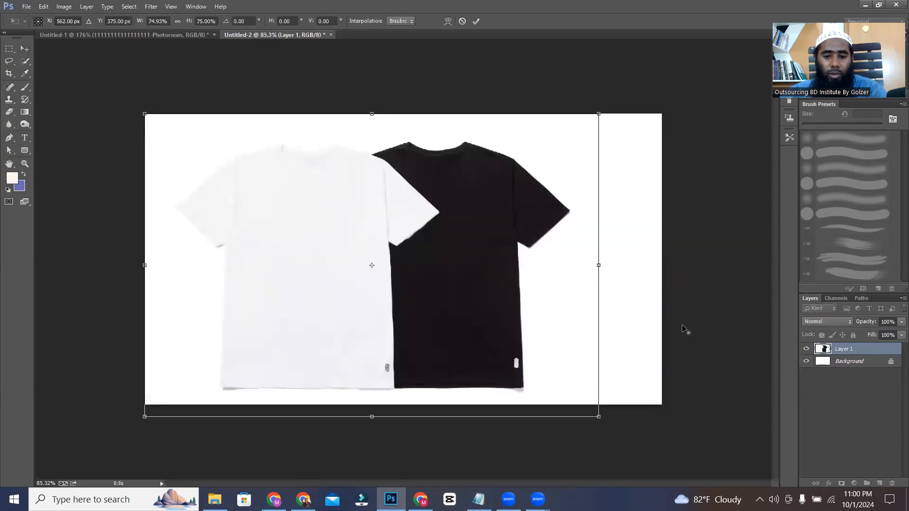
pyautogui.click(475, 21)
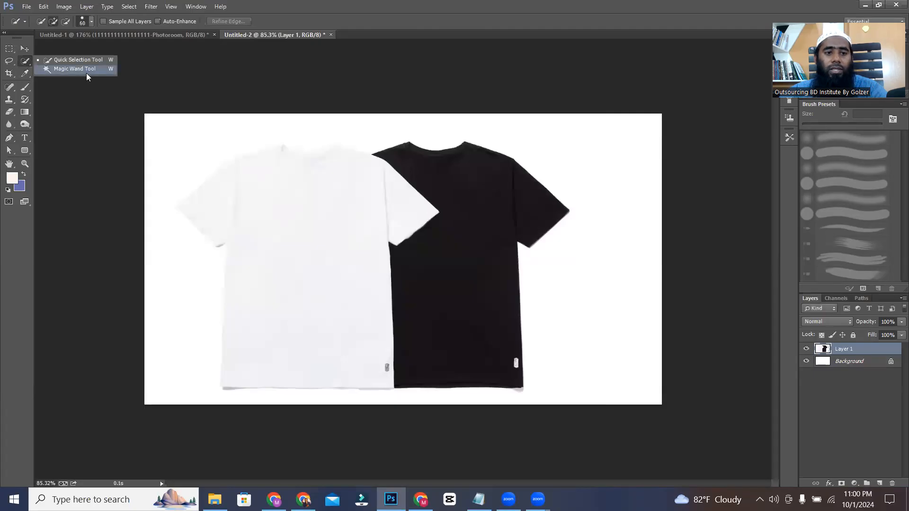
# Step: With the Magic Wand tool, select the black T-shirt and then the white T-shirt area on Layer 1
pyautogui.click(75, 69)
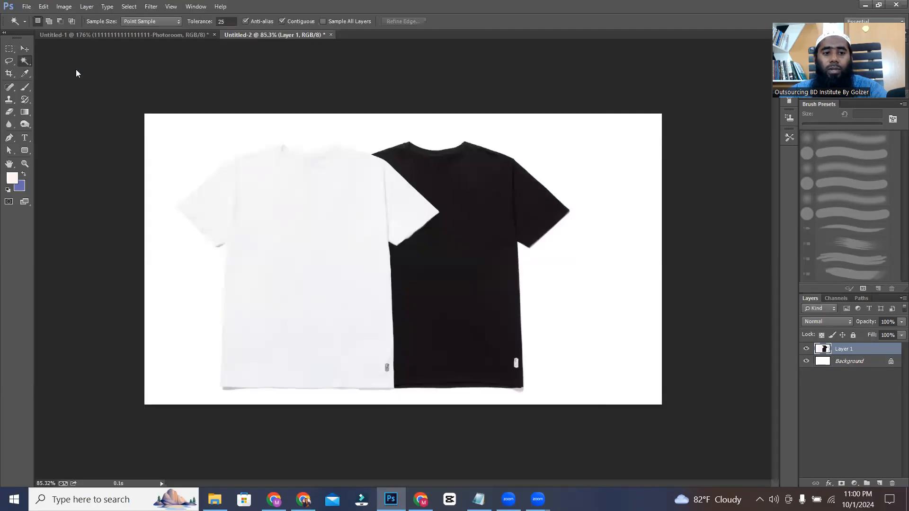
pyautogui.rightClick(24, 61)
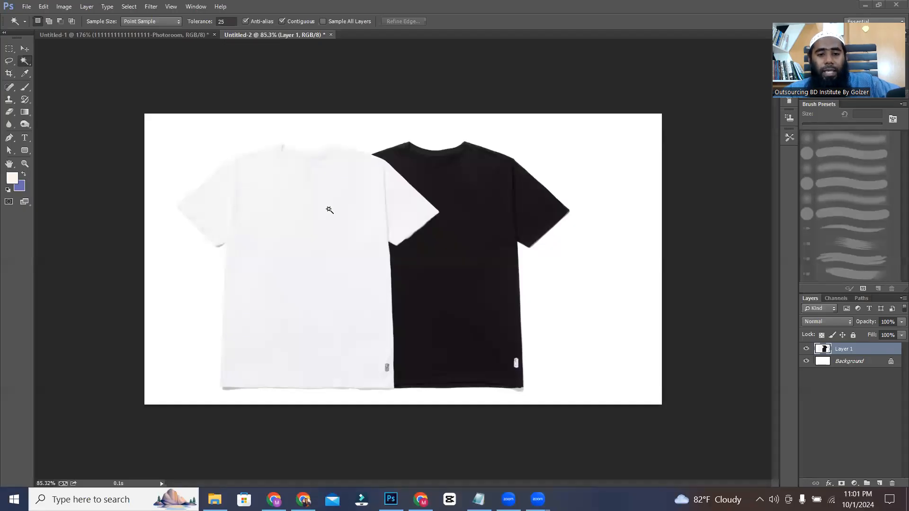
pyautogui.click(302, 219)
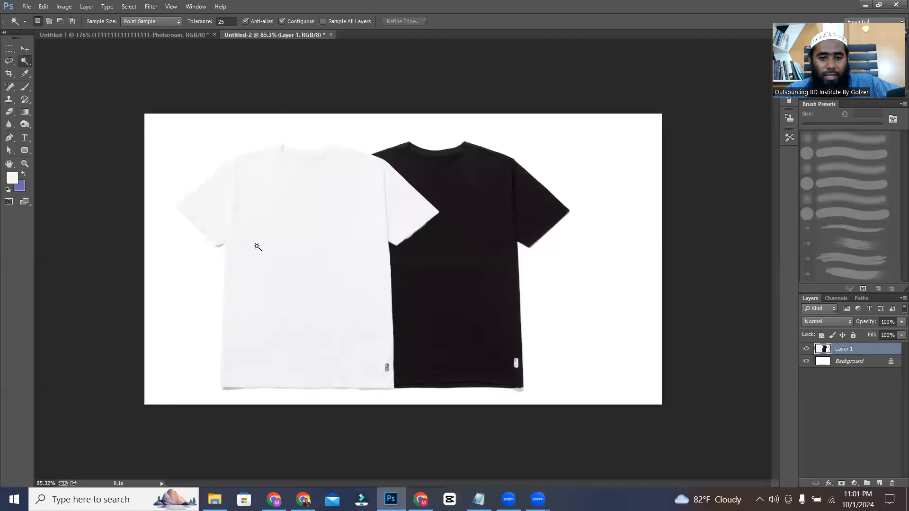
pyautogui.click(431, 254)
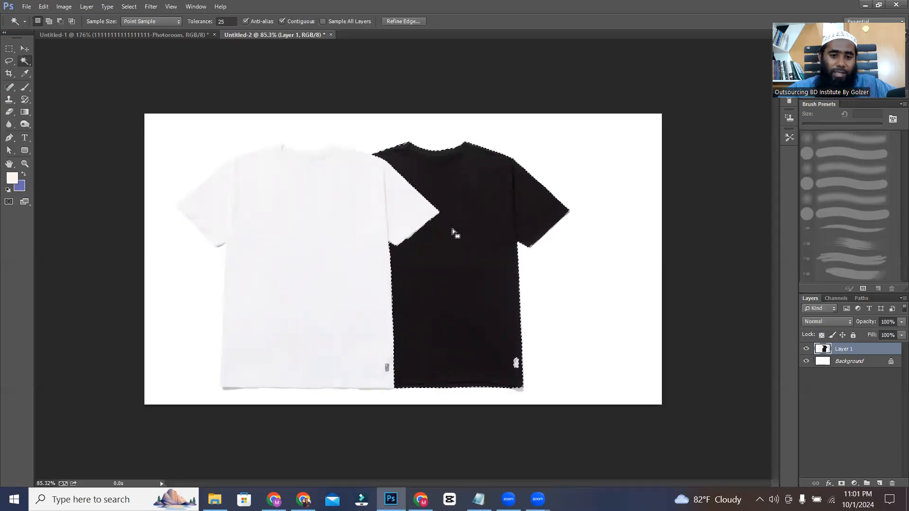
pyautogui.click(307, 232)
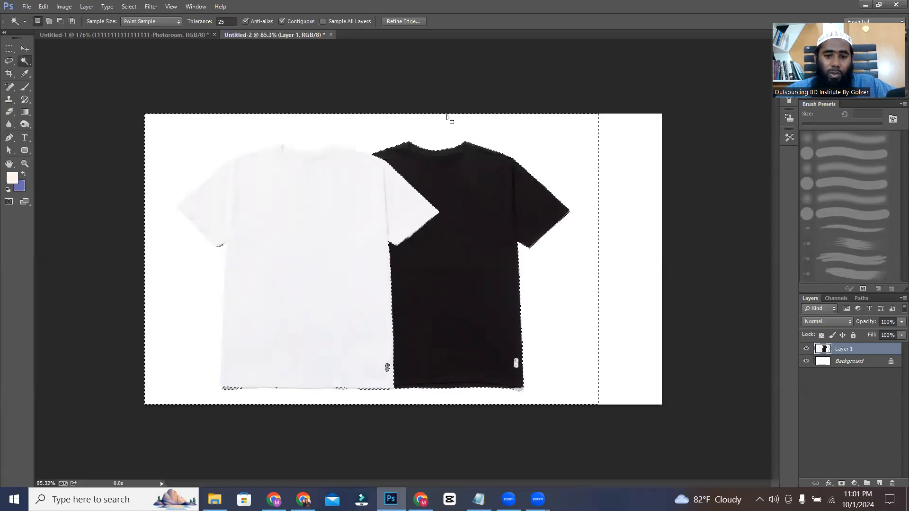
# Step: Deselect, reselect the white T-shirt and its white surroundings on Layer 1 with the Magic Wand, and delete them
pyautogui.click(21, 49)
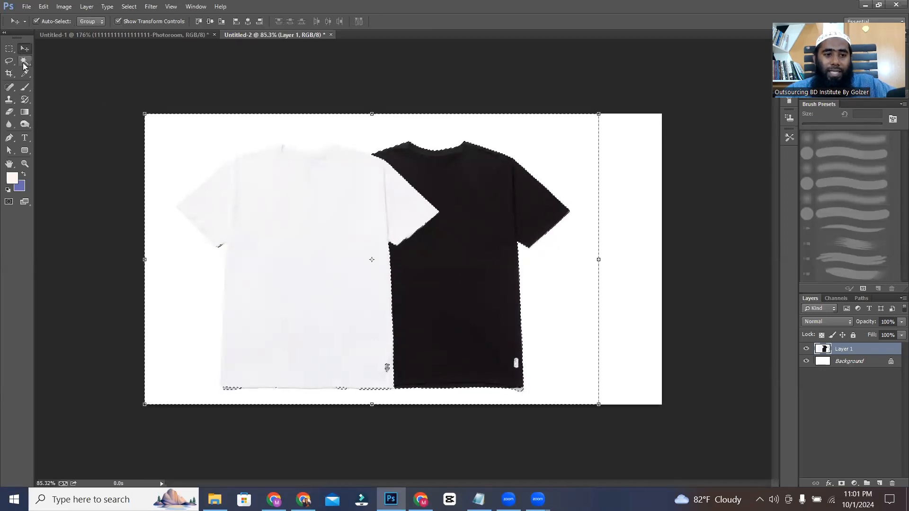
pyautogui.click(25, 62)
pyautogui.hotkey('ctrl', 'd')
pyautogui.click(275, 304)
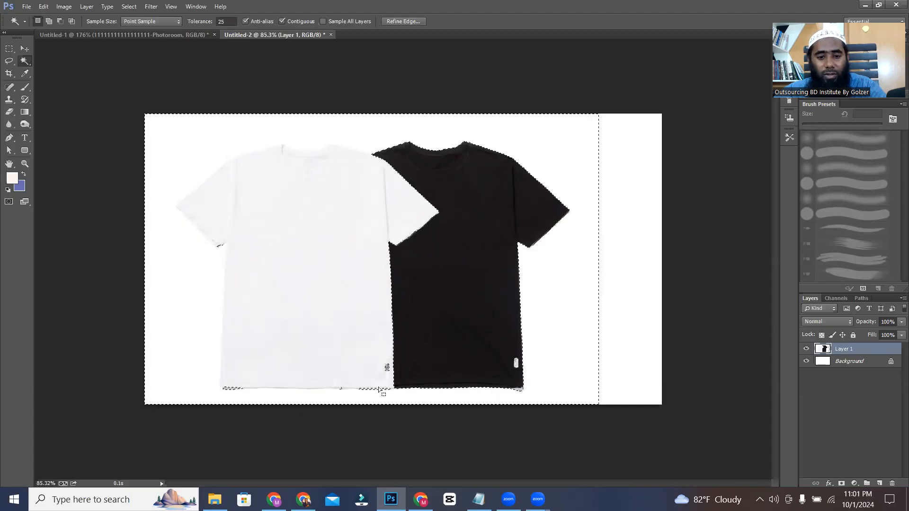
pyautogui.press('Delete')
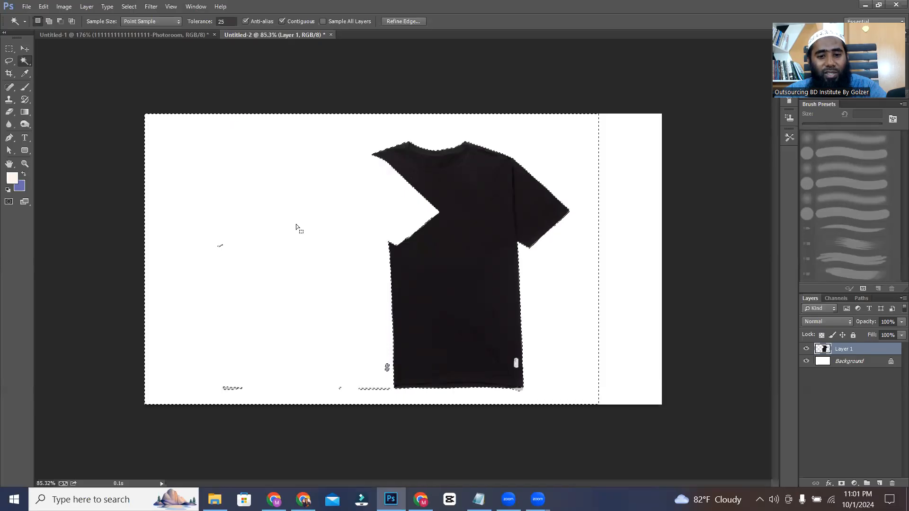
# Step: Fill the selected area of the Background layer with the blue background color and make Layer 1 active again
pyautogui.click(24, 50)
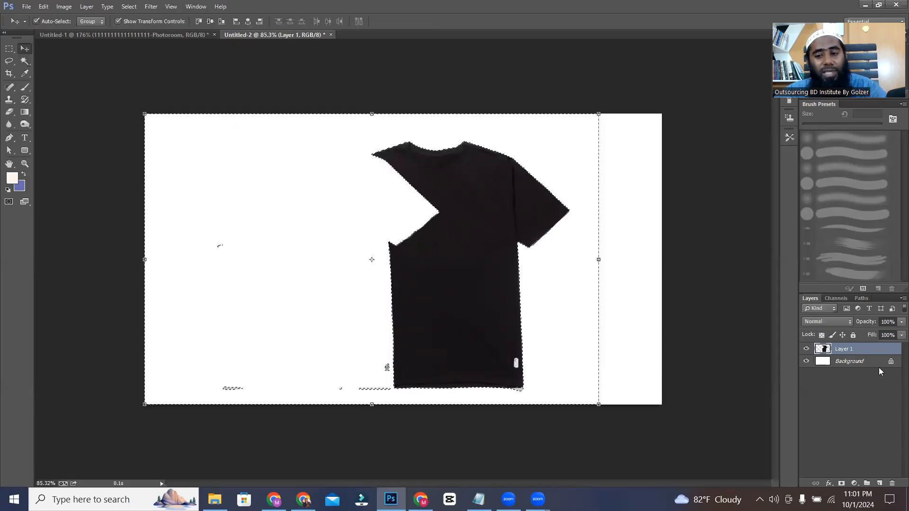
pyautogui.click(867, 364)
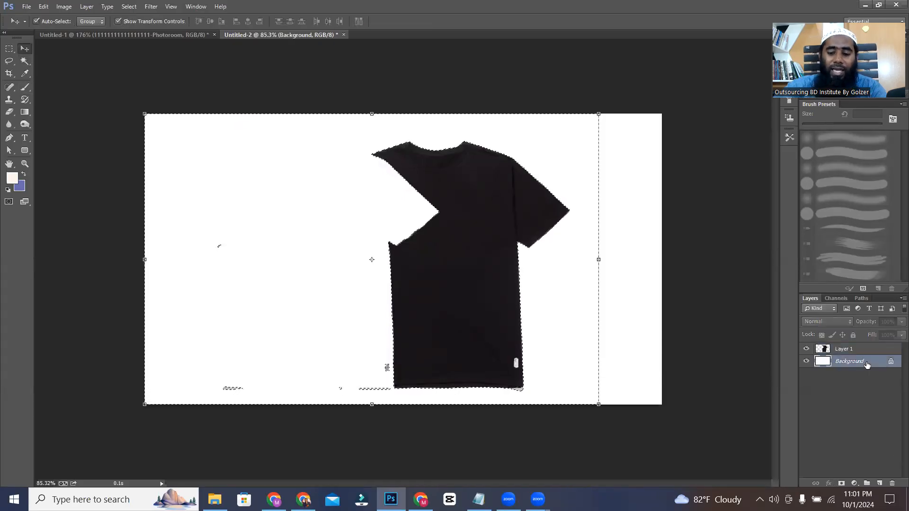
pyautogui.hotkey('ctrl', 'BackSpace')
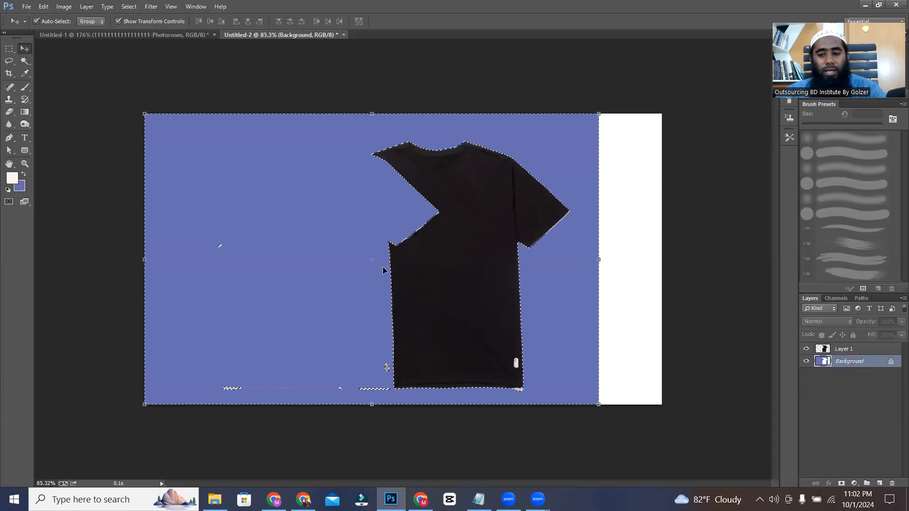
pyautogui.click(852, 349)
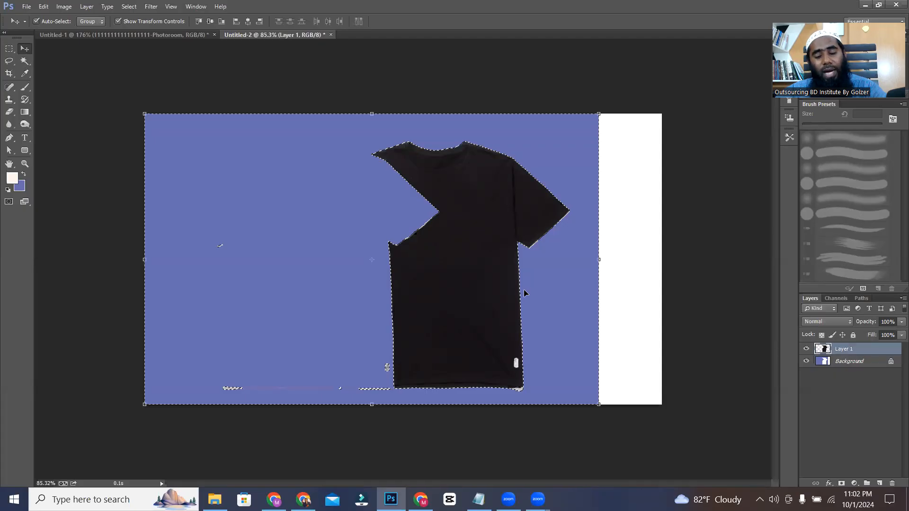
# Step: Undo the fill and the white T-shirt deletion, deselect, and fill the entire Background layer with the blue background color
pyautogui.hotkey('ctrl', 'z')
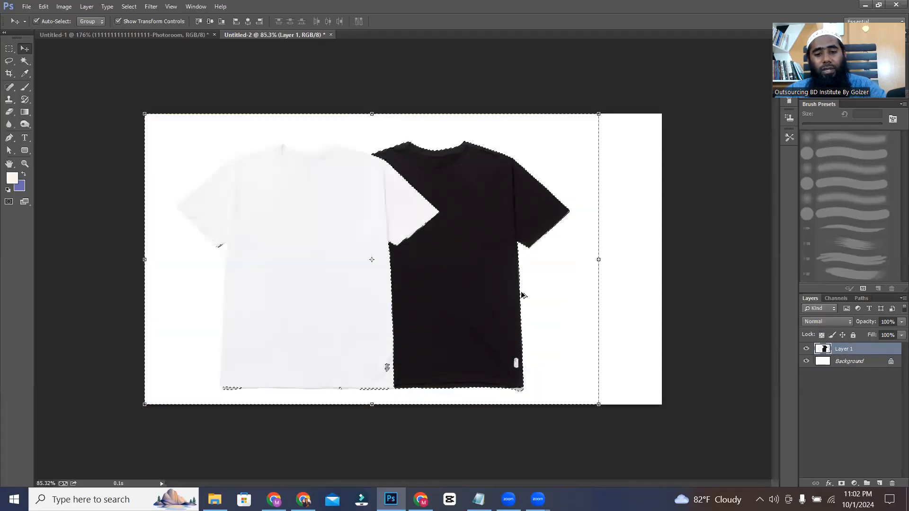
pyautogui.hotkey('ctrl', 'd')
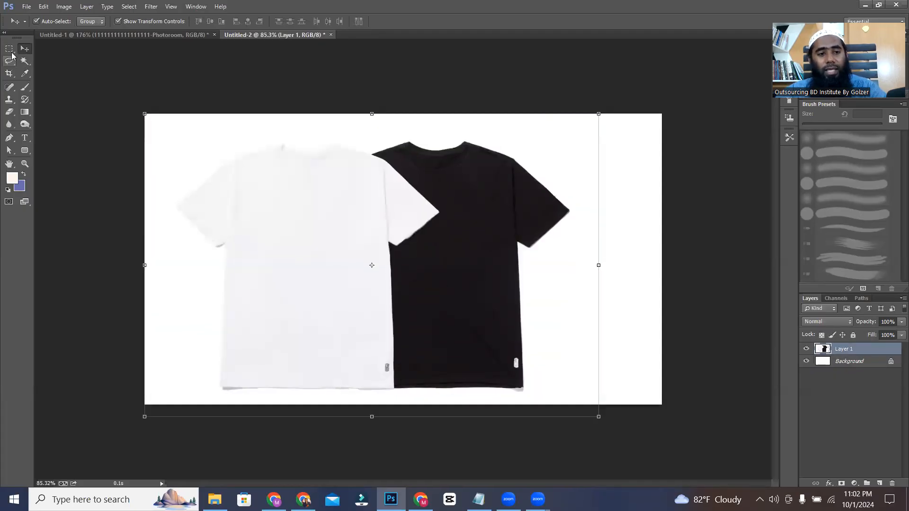
pyautogui.click(865, 361)
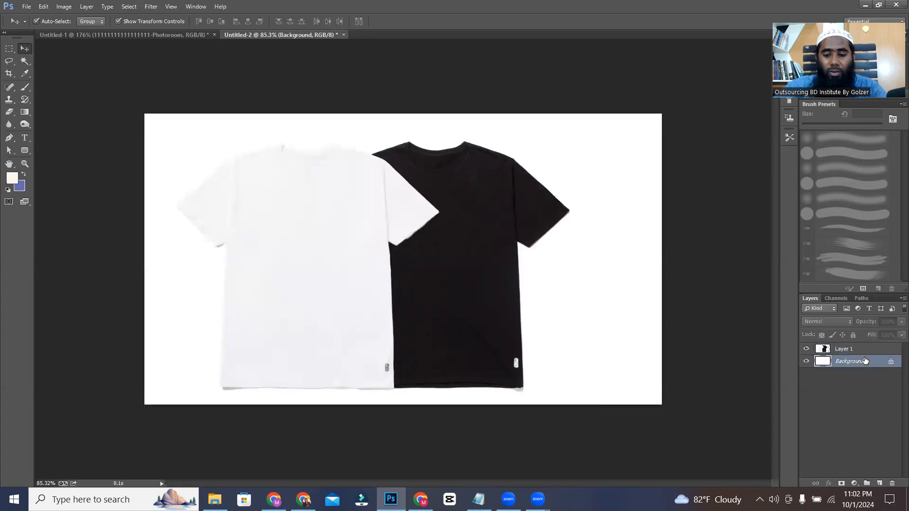
pyautogui.hotkey('ctrl', 'BackSpace')
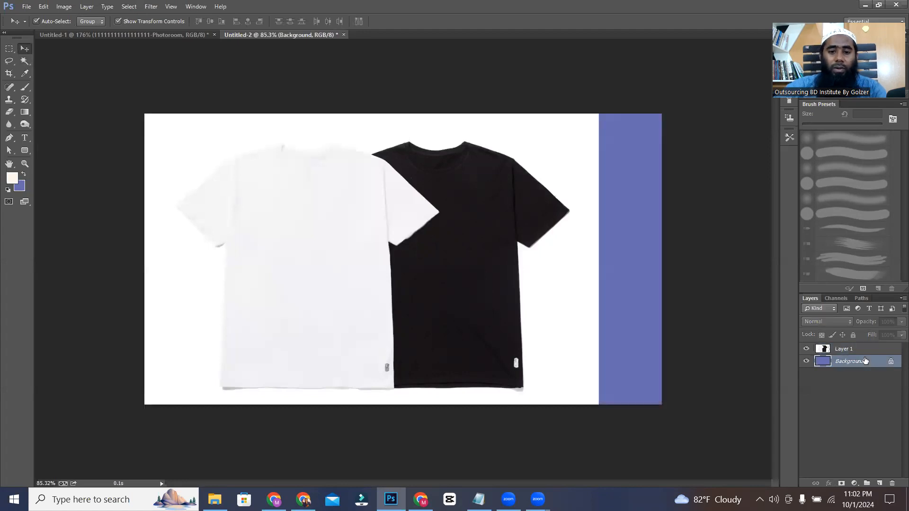
# Step: Try to select a T-shirt with the Magic Wand on the Background layer and remove it through the Fill dialog
pyautogui.click(24, 61)
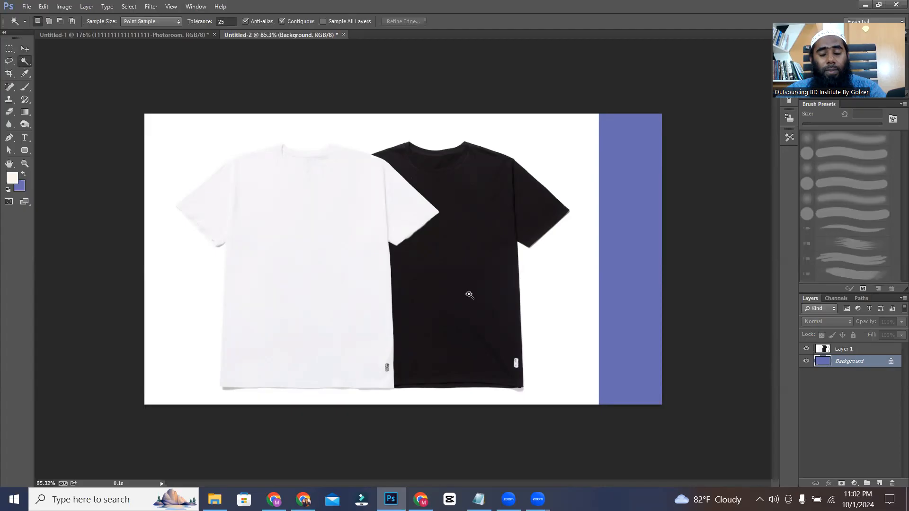
pyautogui.click(469, 294)
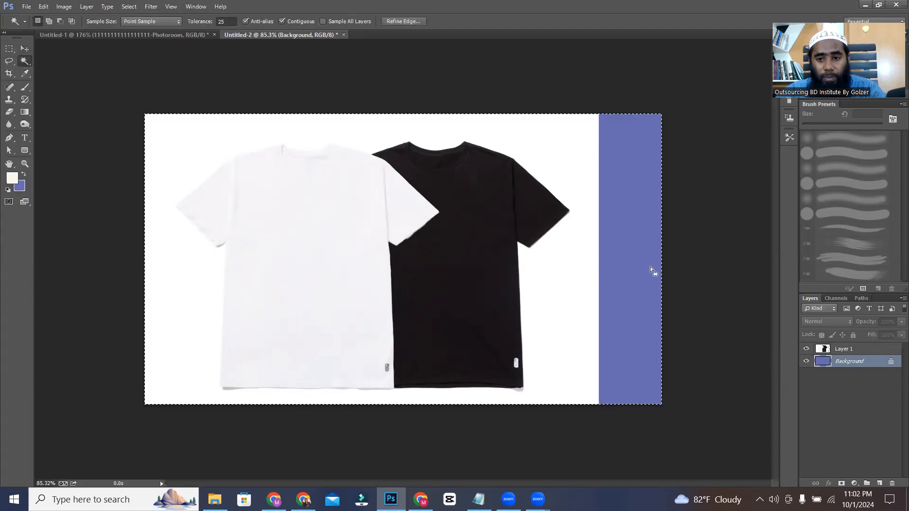
pyautogui.hotkey('ctrl', 'd')
pyautogui.click(311, 275)
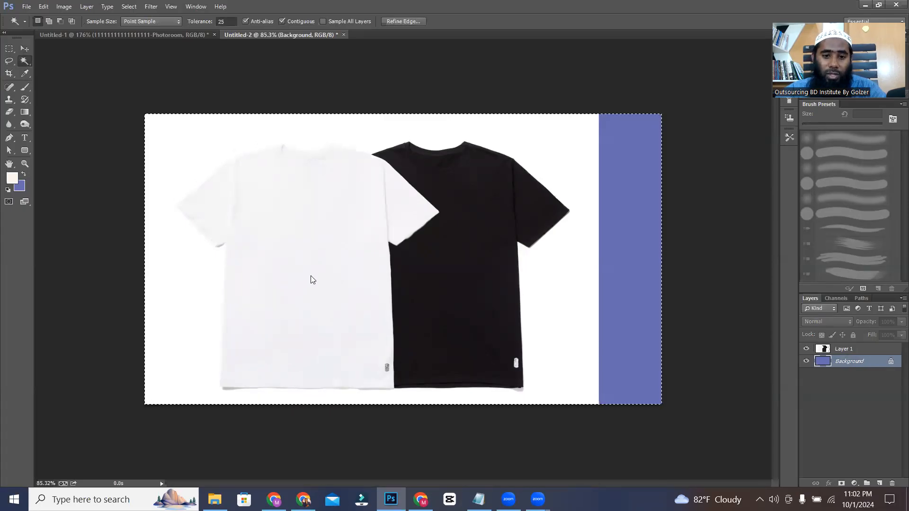
pyautogui.hotkey('shift', 'F5')
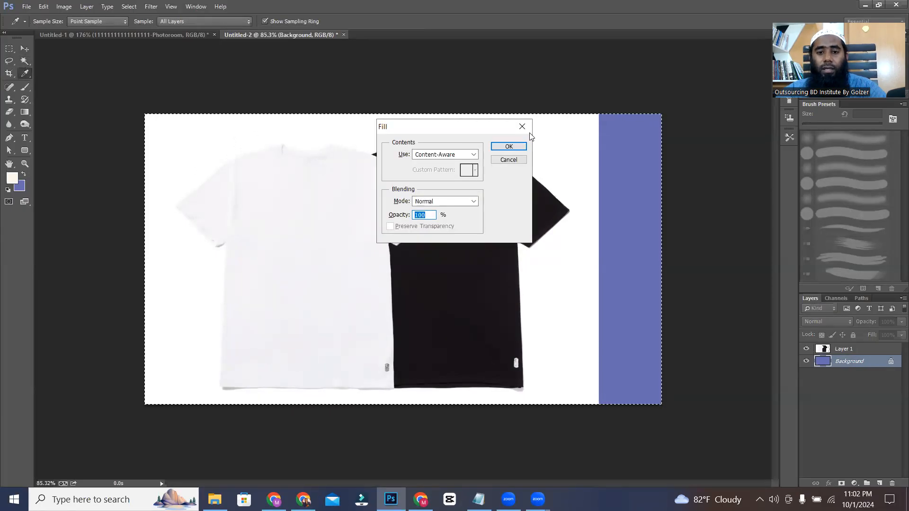
pyautogui.click(509, 146)
# Step: Deselect, select the white T-shirt and its white surroundings on Layer 1 with the Magic Wand, and delete them
pyautogui.click(847, 349)
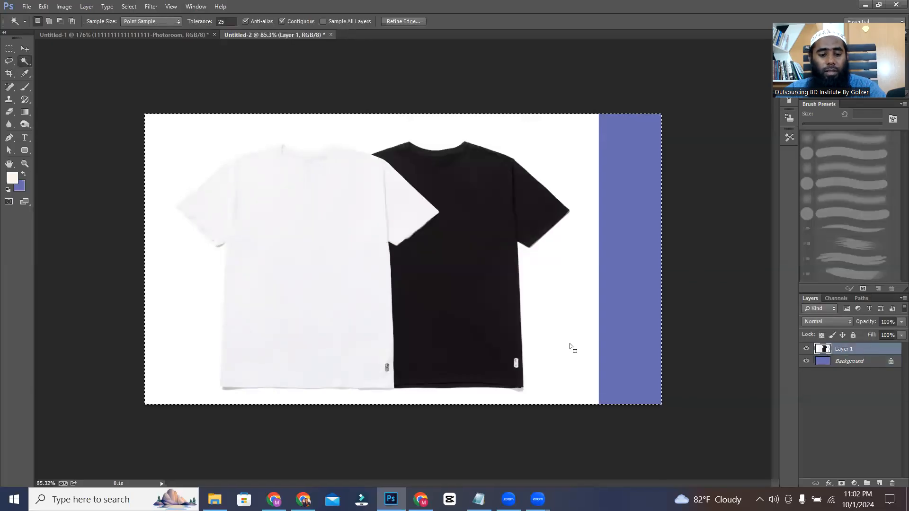
pyautogui.hotkey('ctrl', 'd')
pyautogui.click(338, 244)
pyautogui.press('Delete')
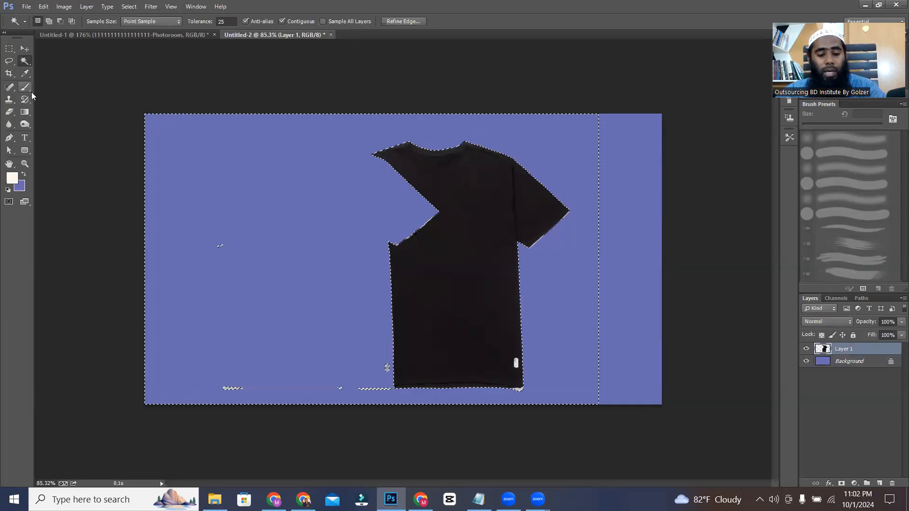
# Step: Undo the white area's deletion and delete the black T-shirt from Layer 1 using a Magic Wand selection
pyautogui.hotkey('ctrl', 'alt', 'z')
pyautogui.hotkey('ctrl', 'alt', 'z')
pyautogui.click(471, 266)
pyautogui.press('Delete')
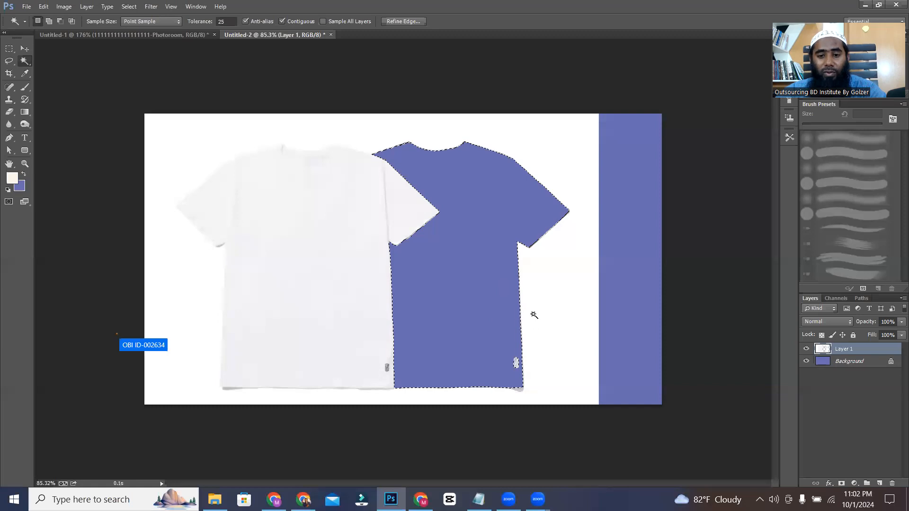
# Step: Make the Background layer active with the black T-shirt's selection kept
pyautogui.click(850, 362)
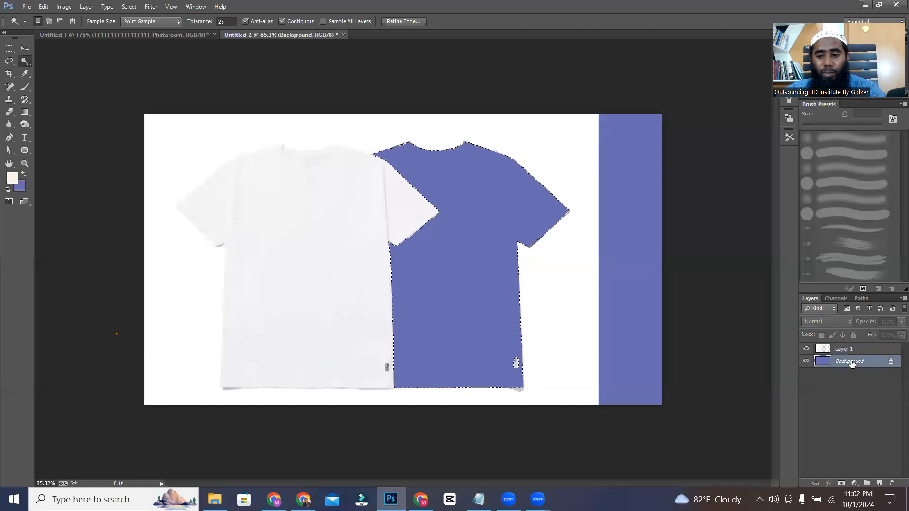